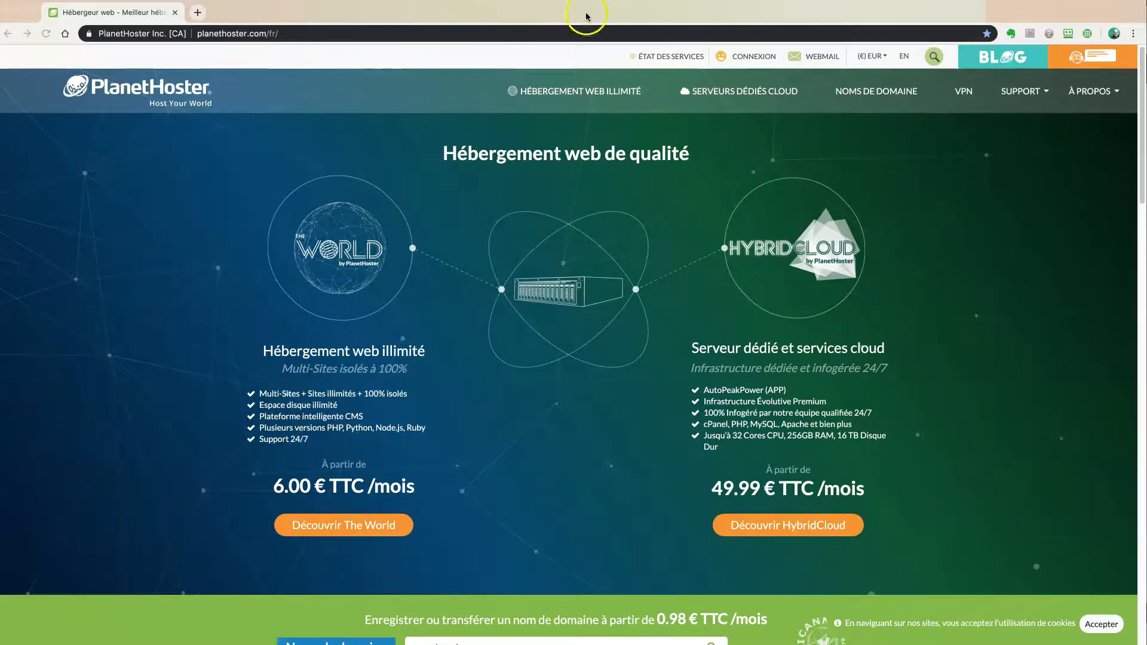
Sign in to the PlanetHoster Espace Client with the RoboForm saved login
{"action": "left_click", "coordinate": [746, 57]}
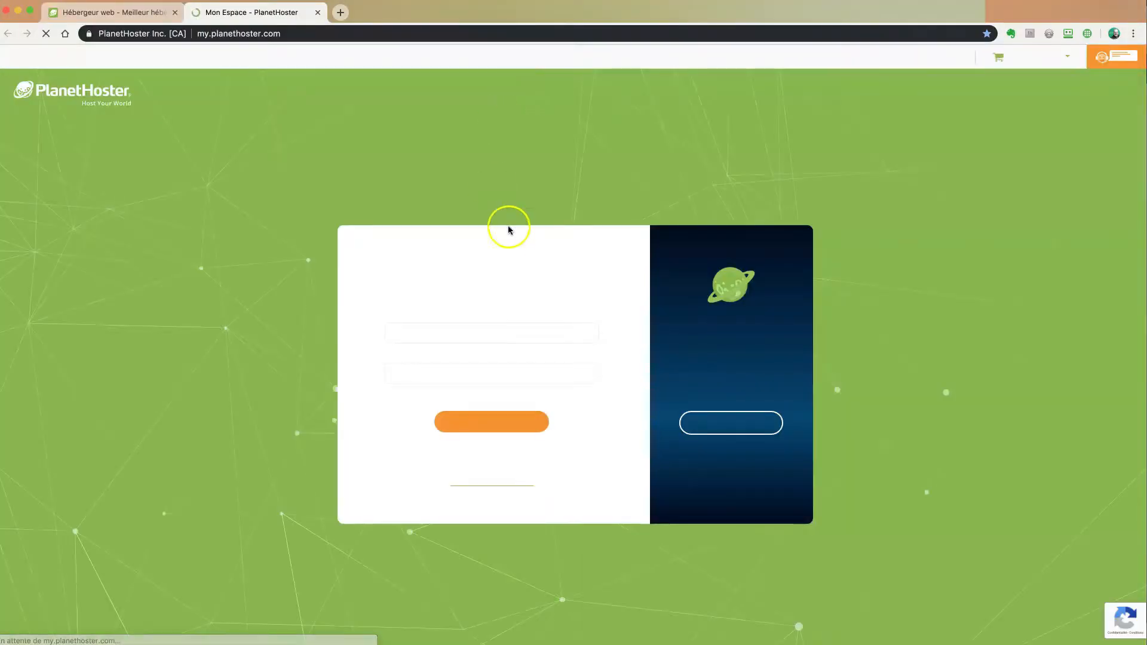
{"action": "left_click", "coordinate": [1068, 34]}
{"action": "left_click", "coordinate": [903, 169]}
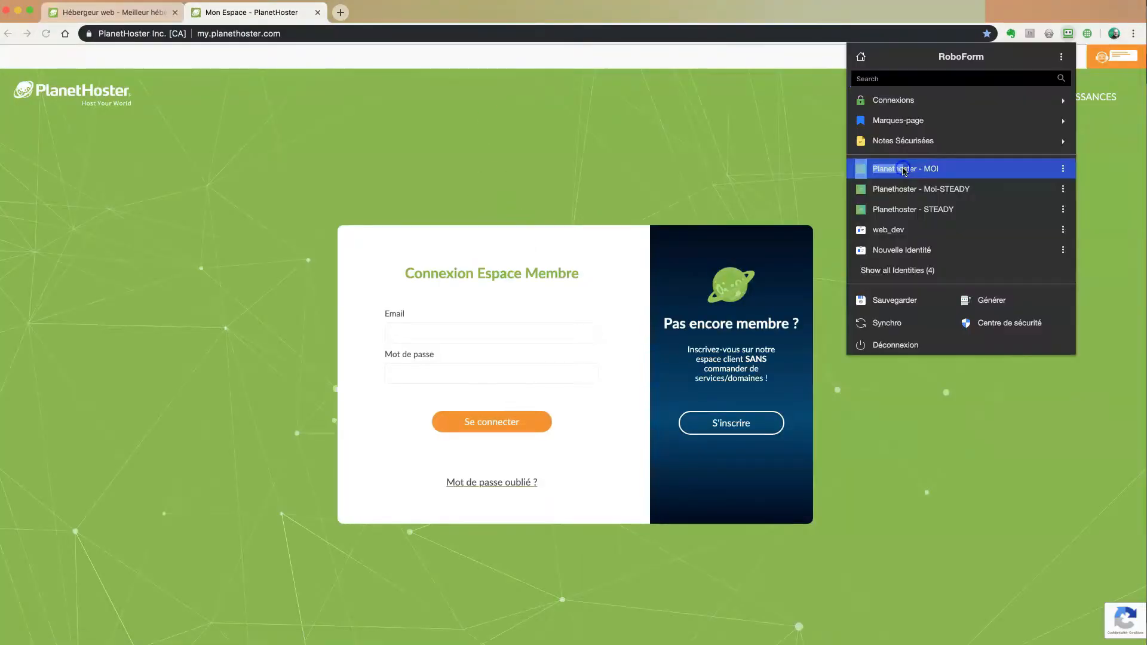
{"action": "left_click_drag", "start_coordinate": [902, 169], "coordinate": [906, 169]}
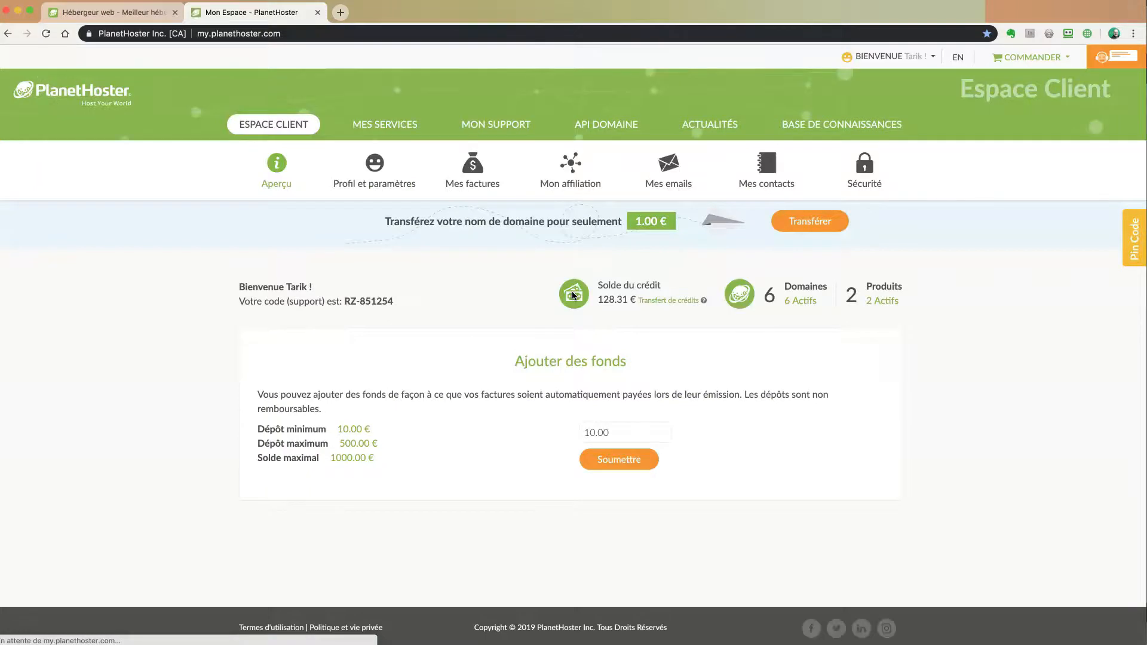
Go to Mes Services, Mon Portfolio and launch cPanel for the stratosweb.fr hosting account
{"action": "left_click", "coordinate": [381, 128]}
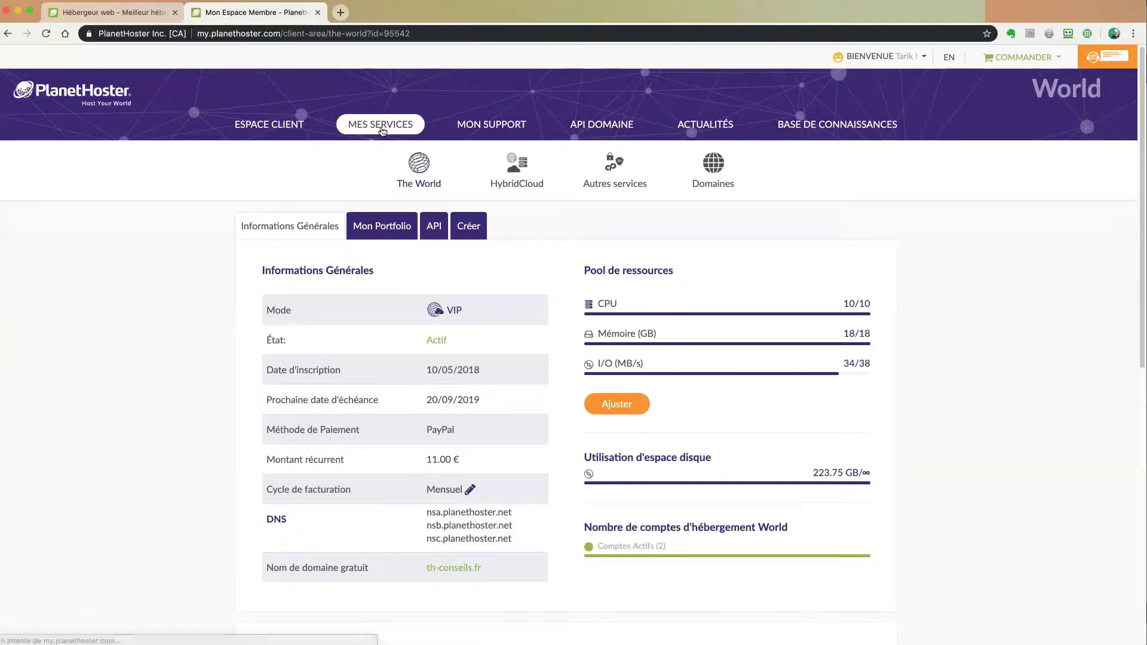
{"action": "left_click", "coordinate": [378, 228]}
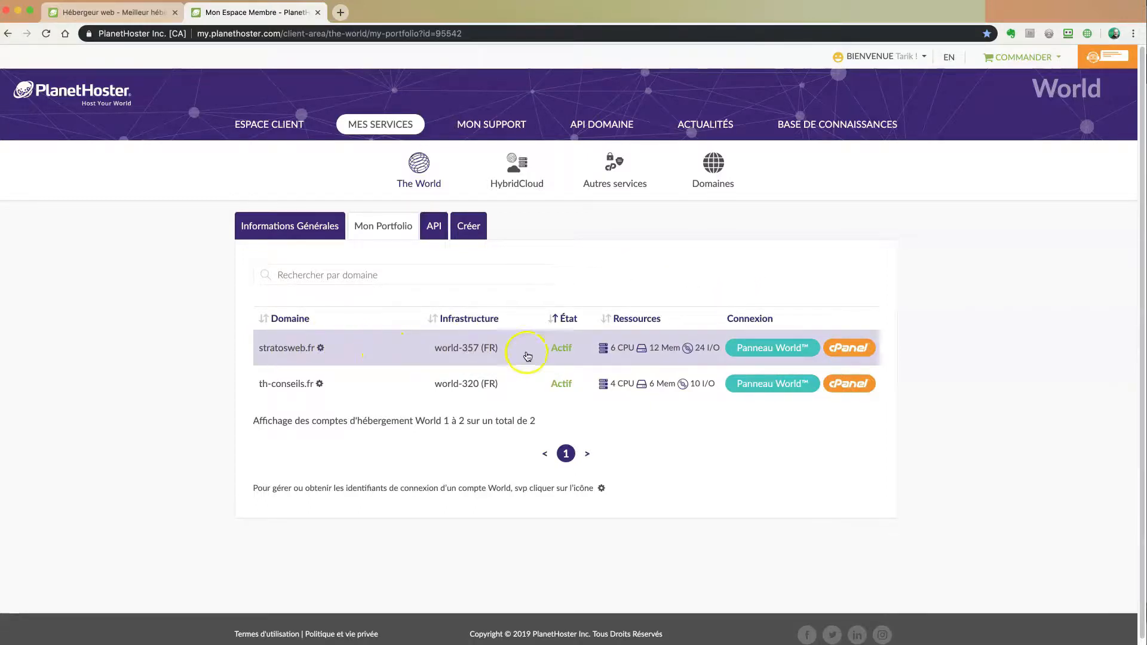
{"action": "left_click", "coordinate": [848, 349]}
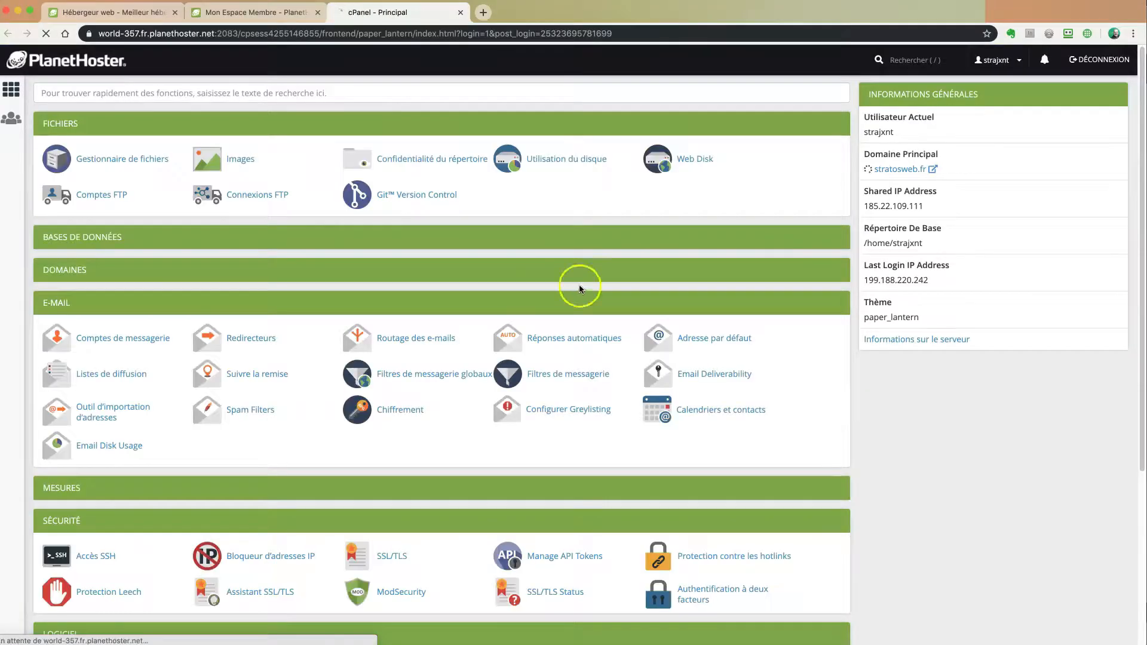
Collapse the FICHIERS, E-MAIL and SÉCURITÉ sections, re-expand E-MAIL and open Comptes de messagerie
{"action": "left_click", "coordinate": [834, 124]}
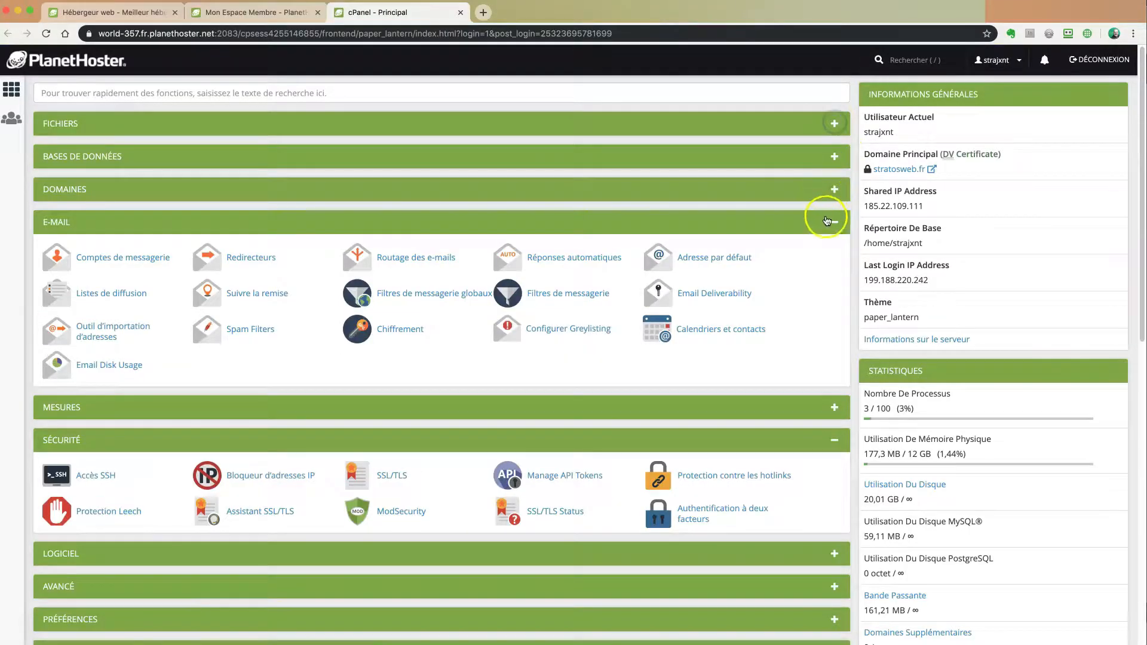
{"action": "left_click", "coordinate": [834, 223]}
{"action": "left_click", "coordinate": [835, 288]}
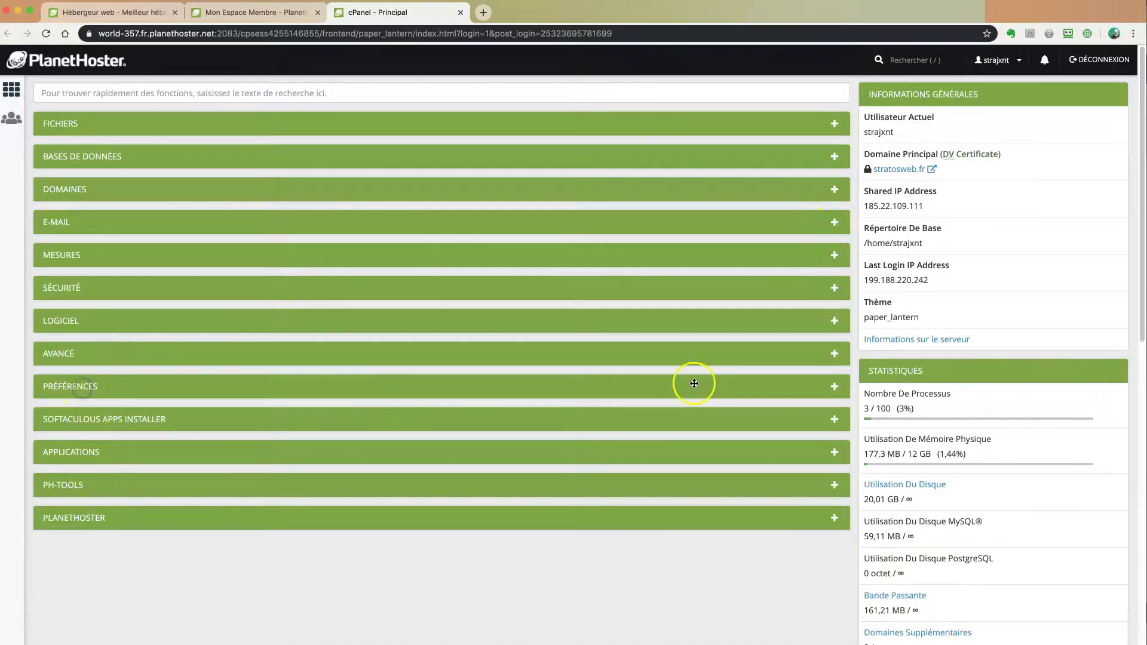
{"action": "left_click", "coordinate": [833, 386]}
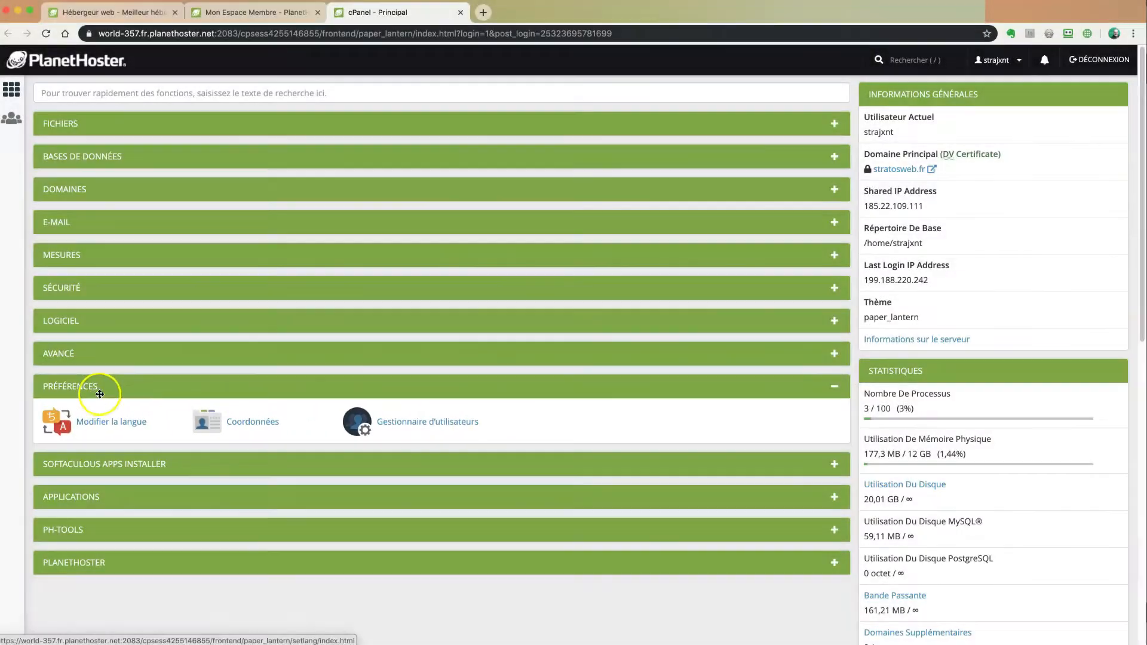
{"action": "left_click", "coordinate": [833, 386]}
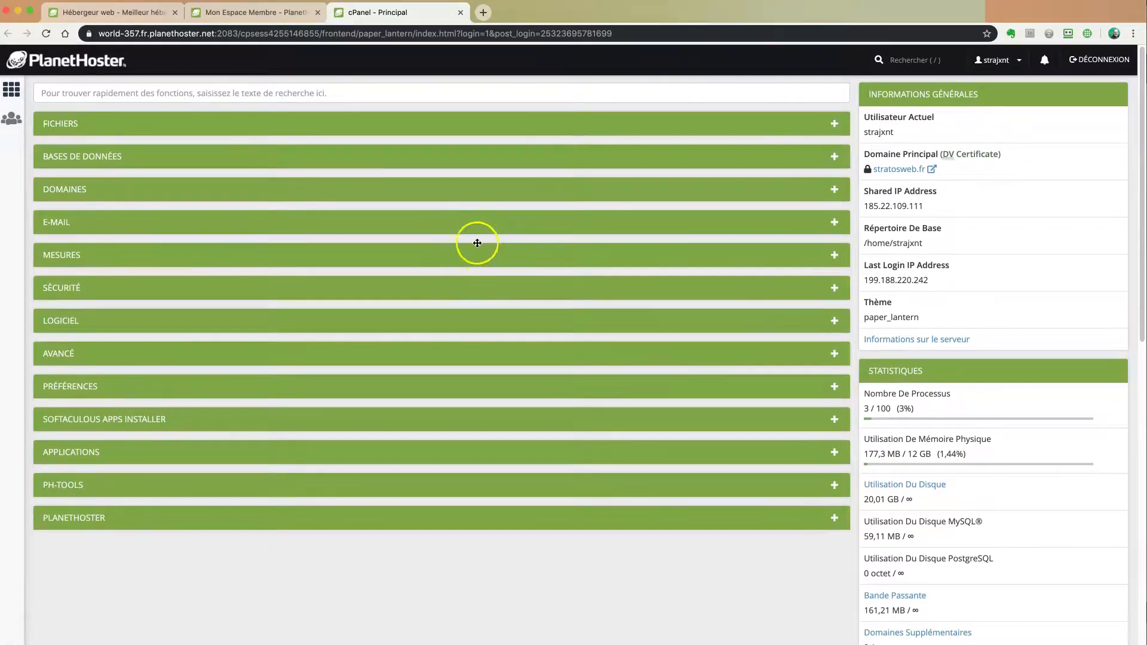
{"action": "left_click", "coordinate": [836, 222]}
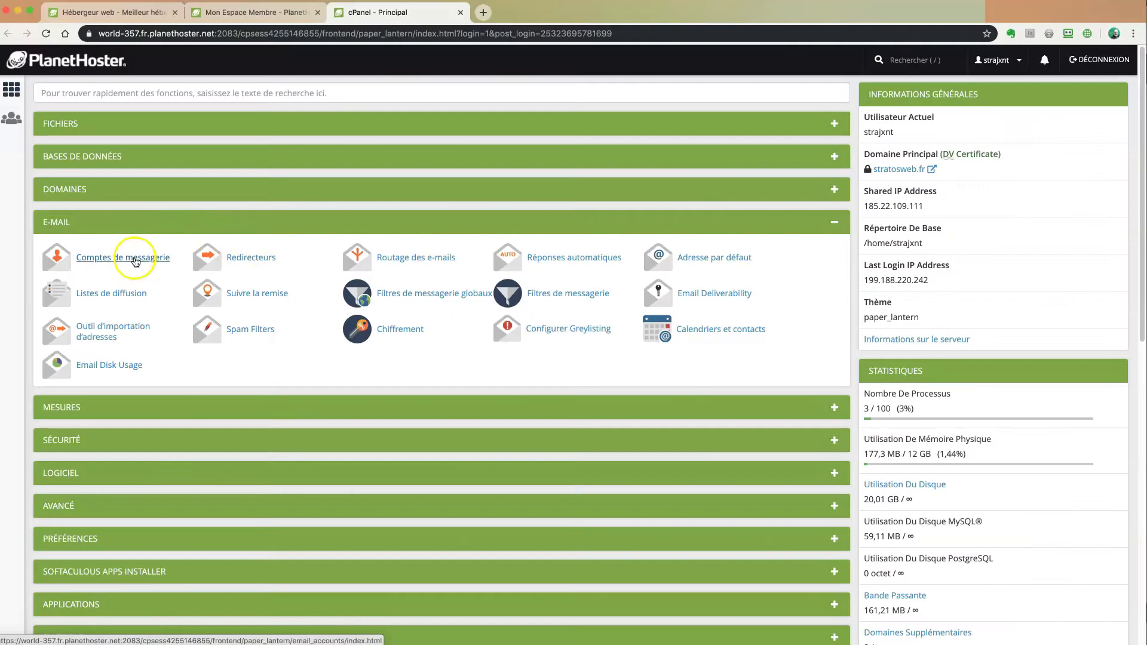
{"action": "left_click", "coordinate": [136, 262]}
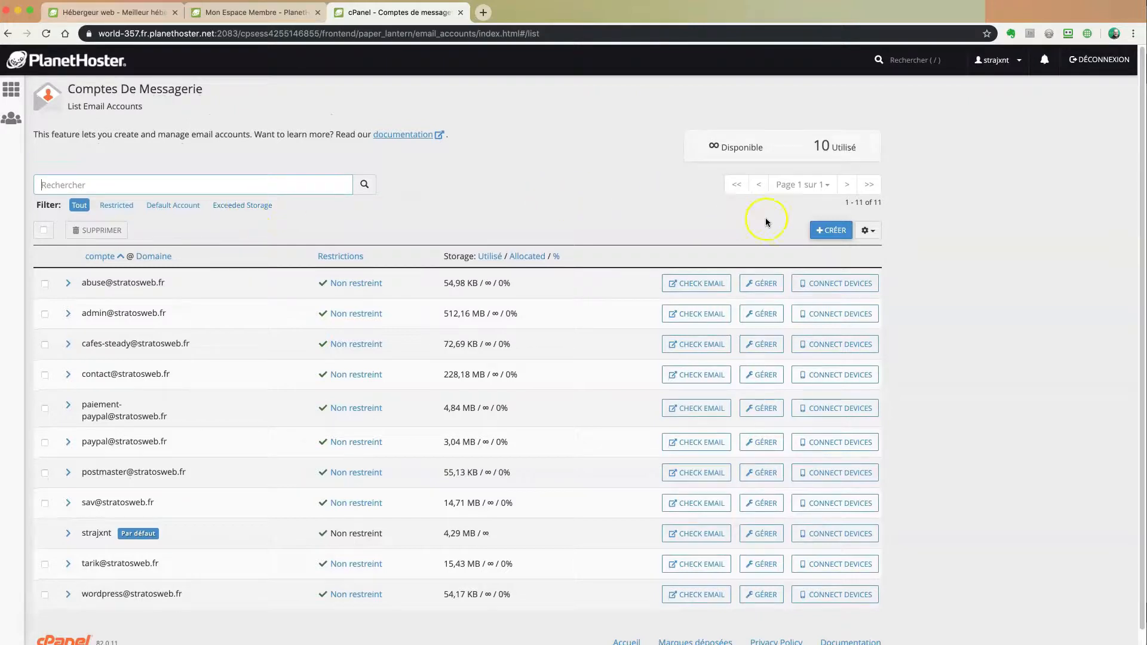
Start a new stratosweb.fr email account, entering the username and a first trial password
{"action": "left_click", "coordinate": [830, 230]}
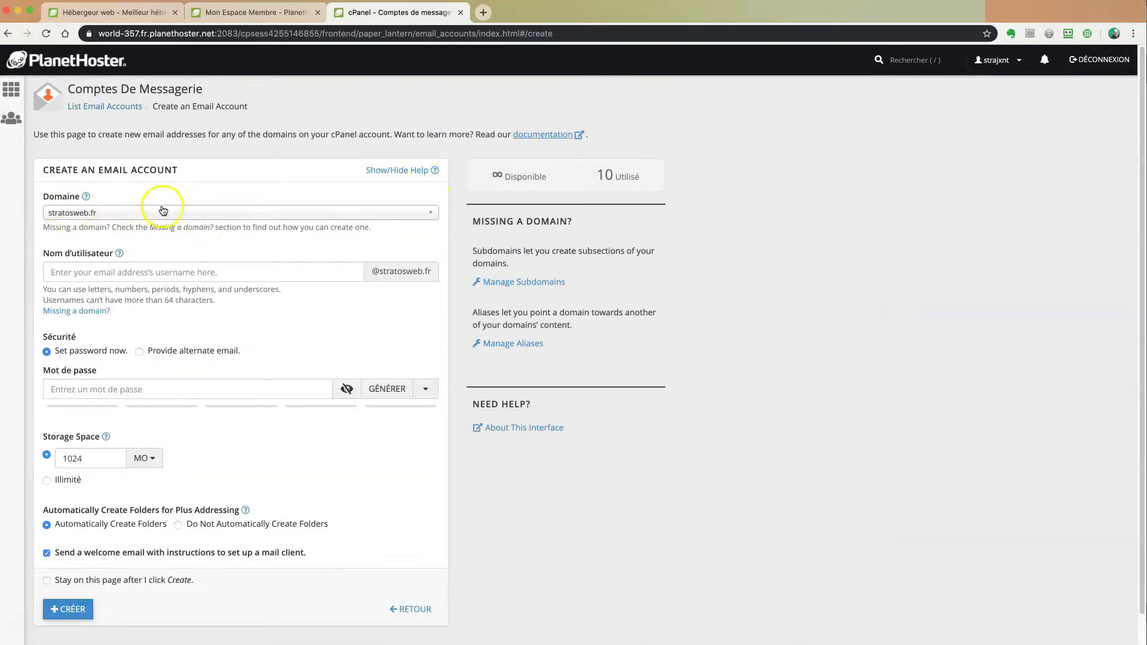
{"action": "left_click", "coordinate": [175, 272]}
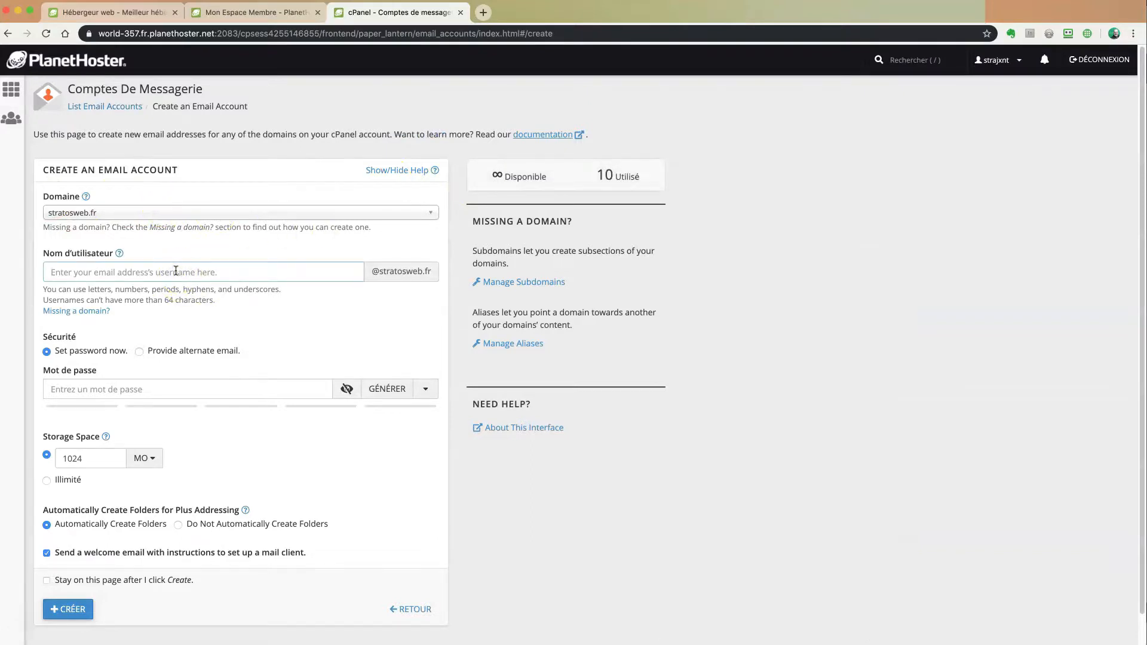
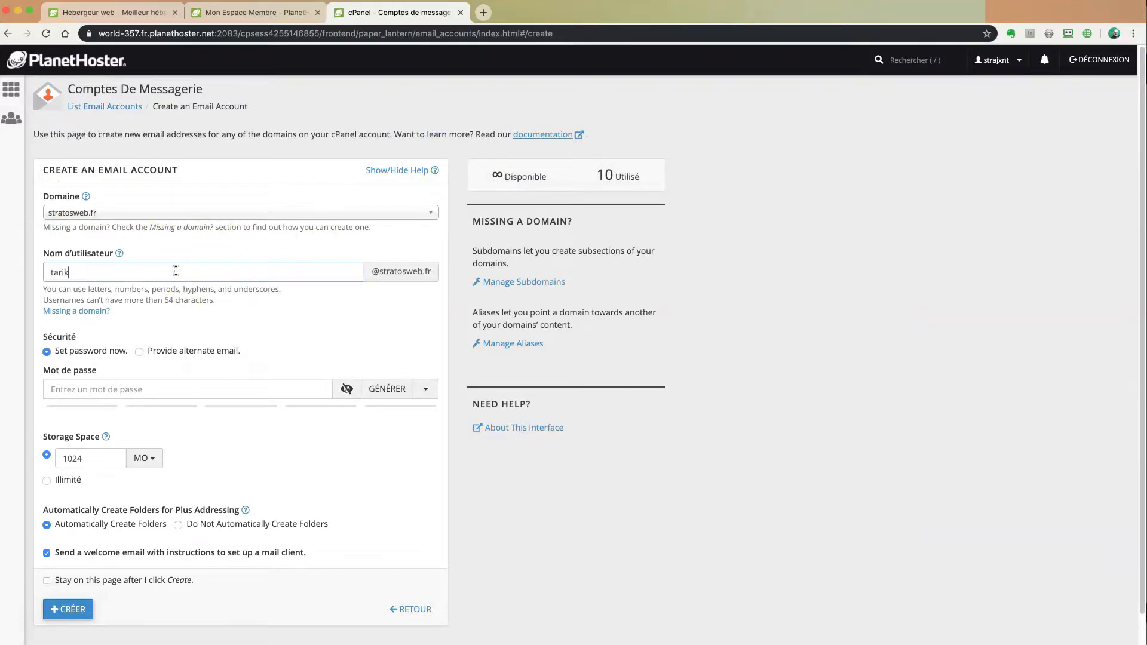
{"action": "left_click", "coordinate": [138, 389]}
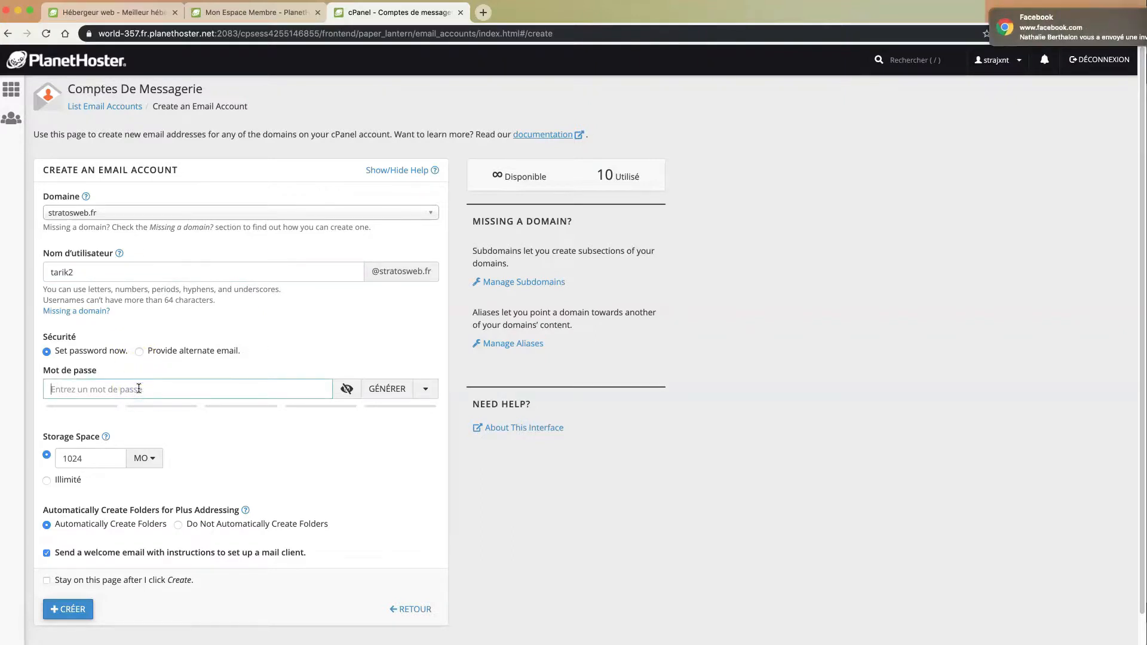
{"action": "type", "text": "1234567890"}
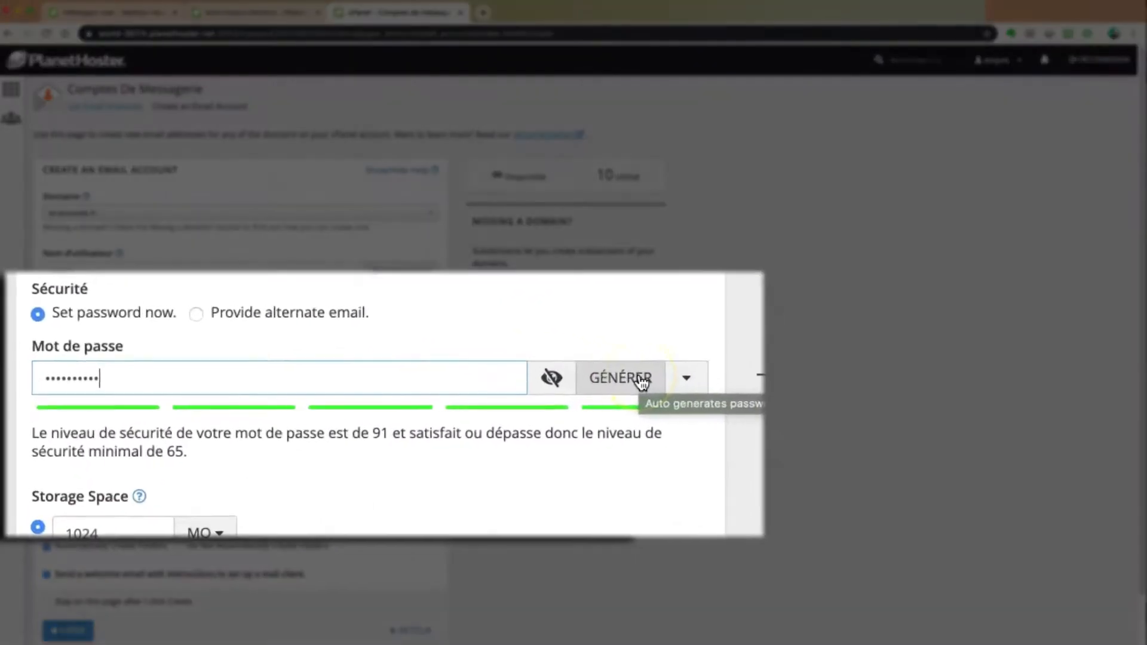
Try several generated passwords, then replace it with a custom password rated 91
{"action": "left_click", "coordinate": [398, 390]}
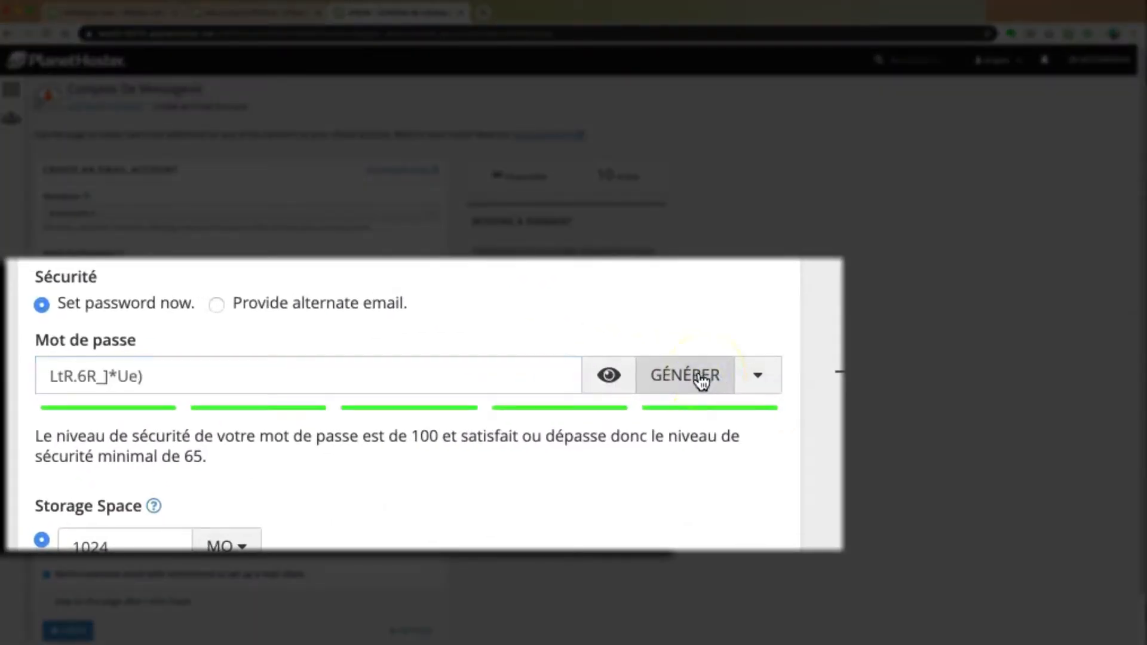
{"action": "left_click", "coordinate": [700, 380]}
{"action": "left_click", "coordinate": [700, 380]}
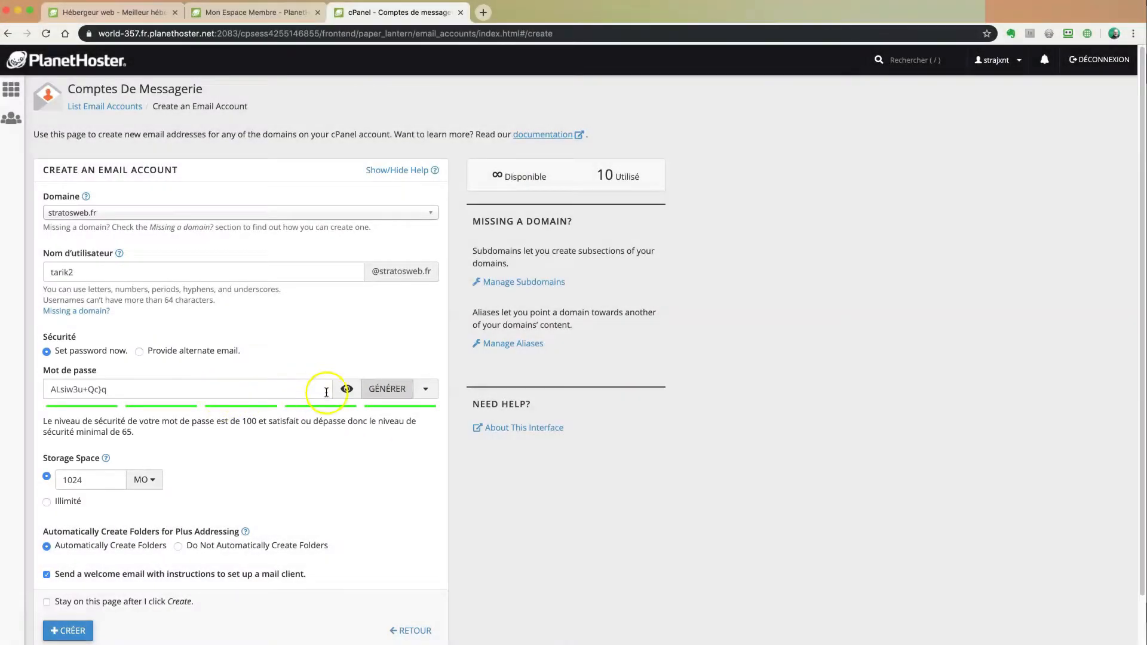
{"action": "left_click", "coordinate": [346, 389]}
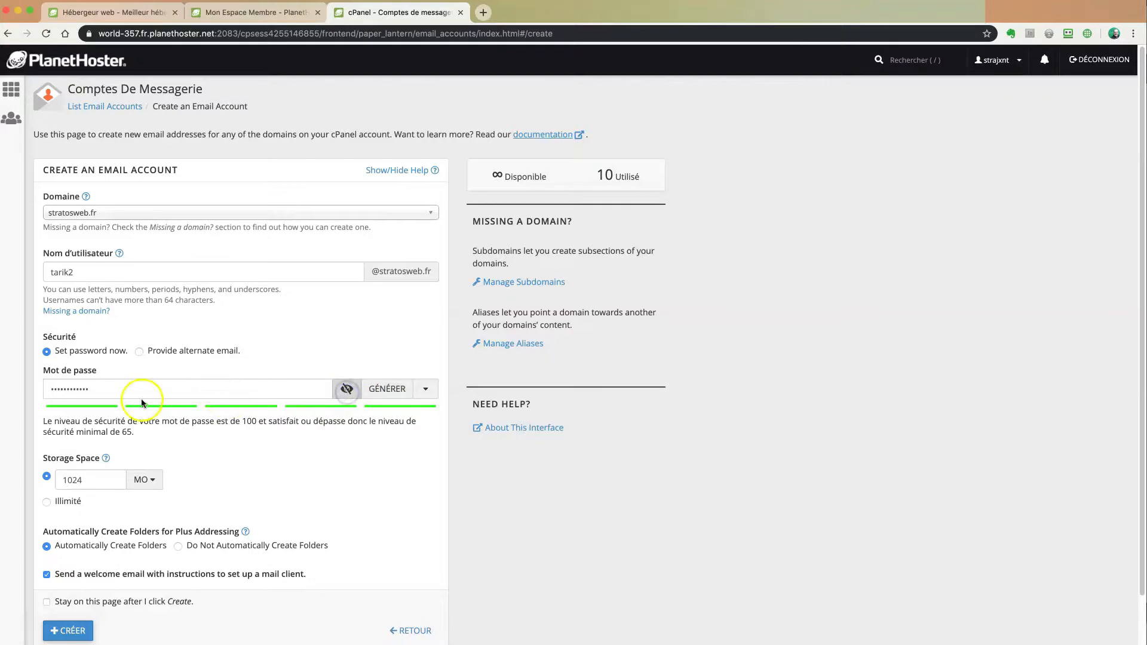
{"action": "left_click_drag", "start_coordinate": [141, 394], "coordinate": [17, 380]}
{"action": "type", "text": "•••"}
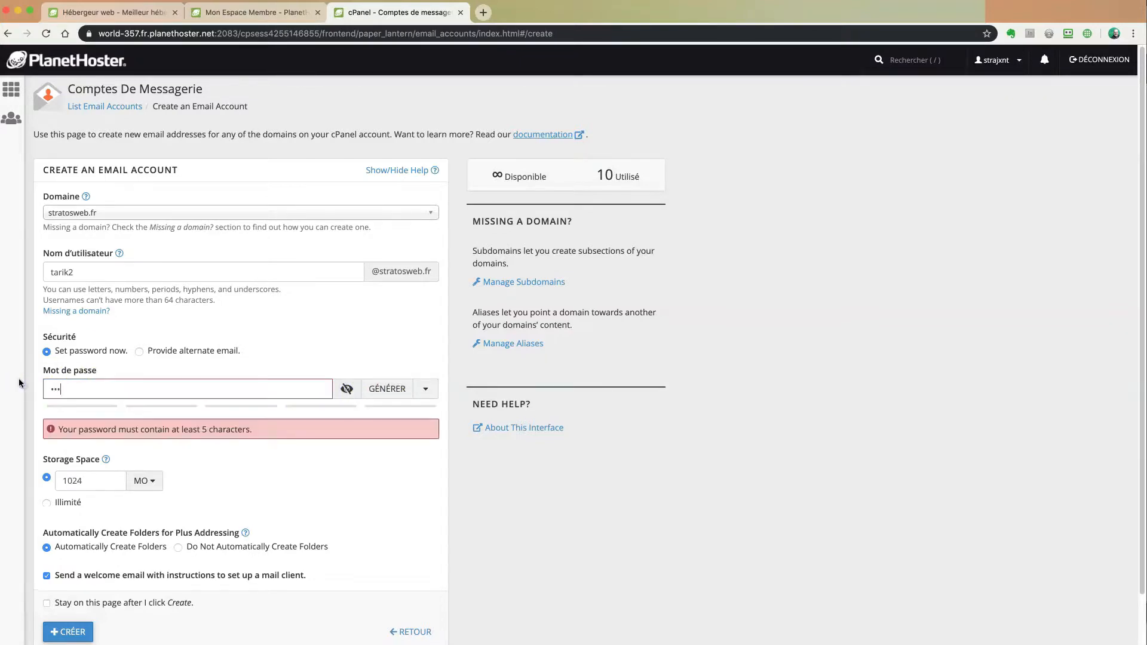
{"action": "type", "text": "•••••••"}
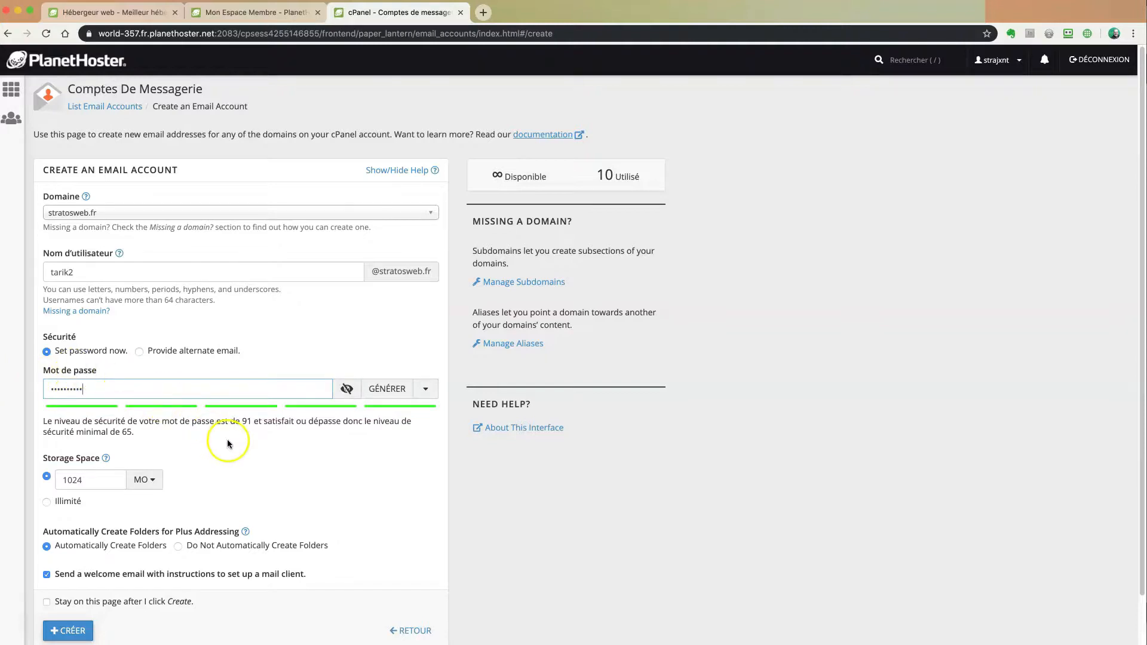
{"action": "scroll", "coordinate": [269, 455], "scroll_direction": "down", "scroll_amount": 1}
{"action": "scroll", "coordinate": [267, 455], "scroll_direction": "down", "scroll_amount": 1}
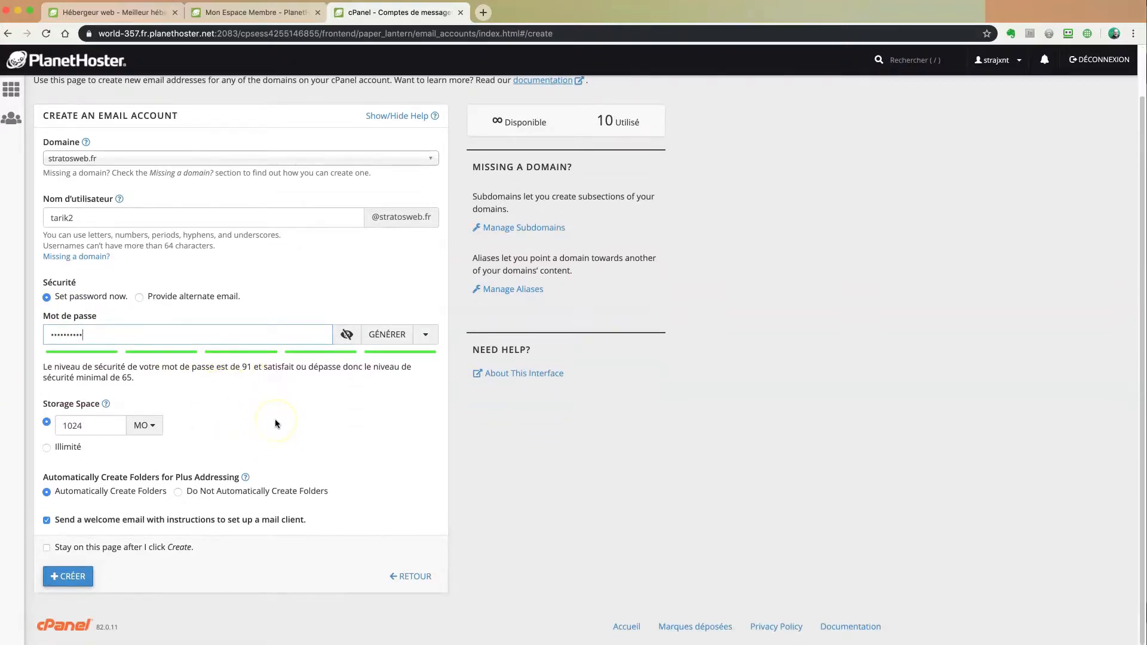
Select the Illimité option for the mailbox's storage space
{"action": "left_click", "coordinate": [46, 447]}
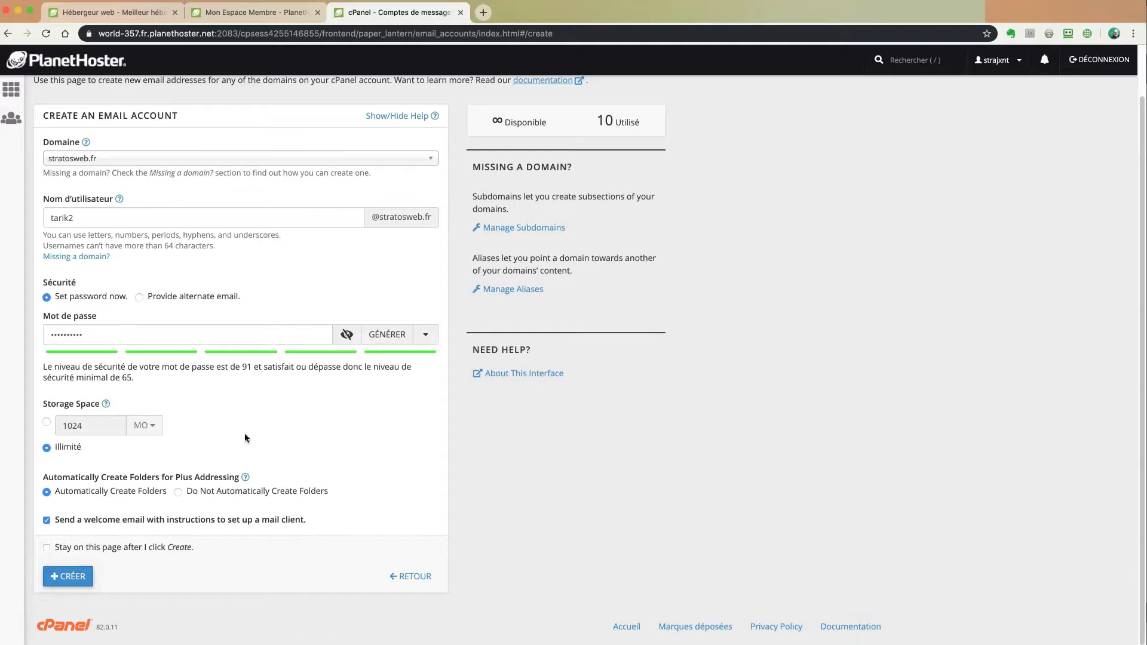
{"action": "left_click", "coordinate": [53, 453]}
Create the new mailbox and open its webmail from its row in the accounts list
{"action": "left_click", "coordinate": [70, 575]}
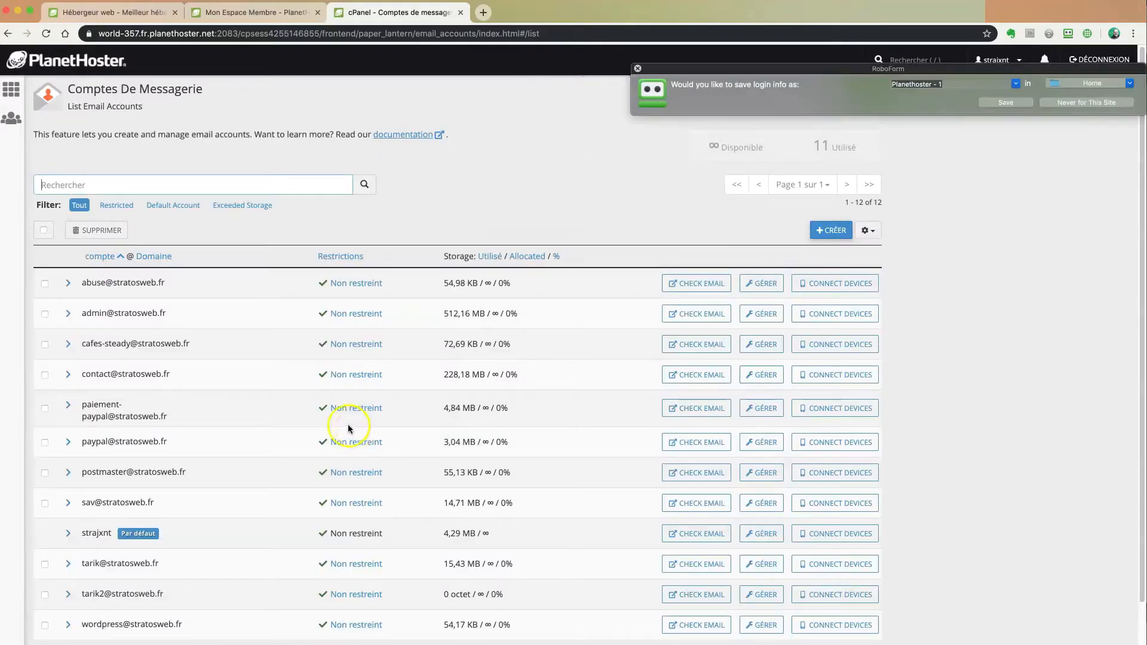
{"action": "scroll", "coordinate": [299, 430], "scroll_direction": "down", "scroll_amount": 2}
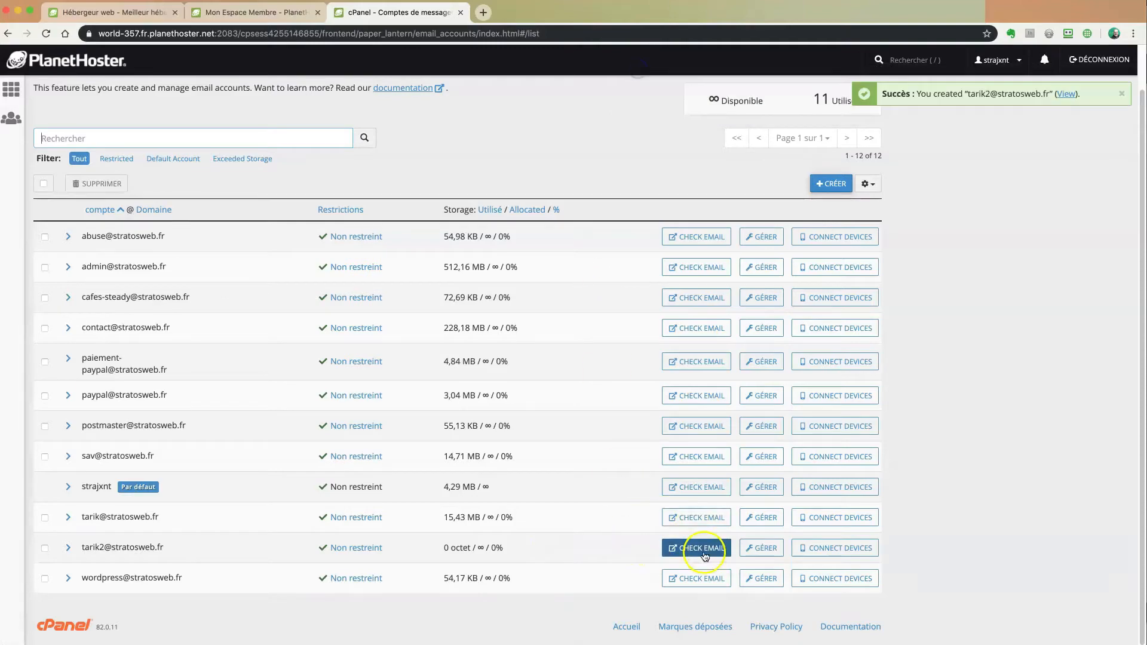
{"action": "left_click", "coordinate": [700, 548]}
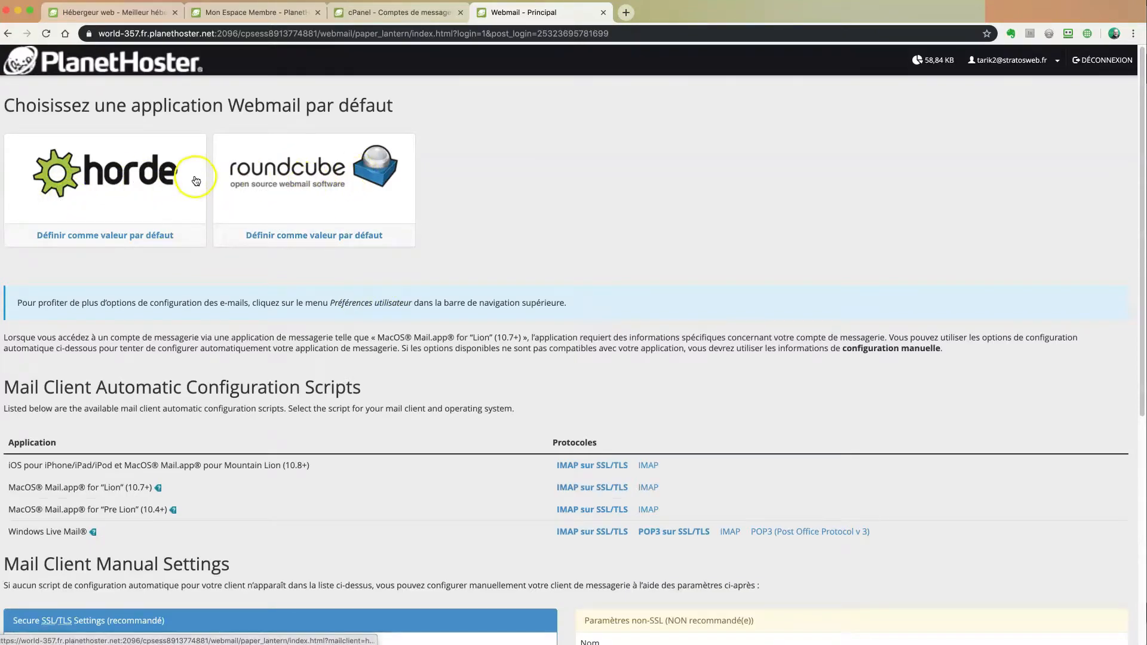
Open the inbox in Roundcube to see the configuration email, then return to cPanel's accounts tab
{"action": "left_click", "coordinate": [290, 190]}
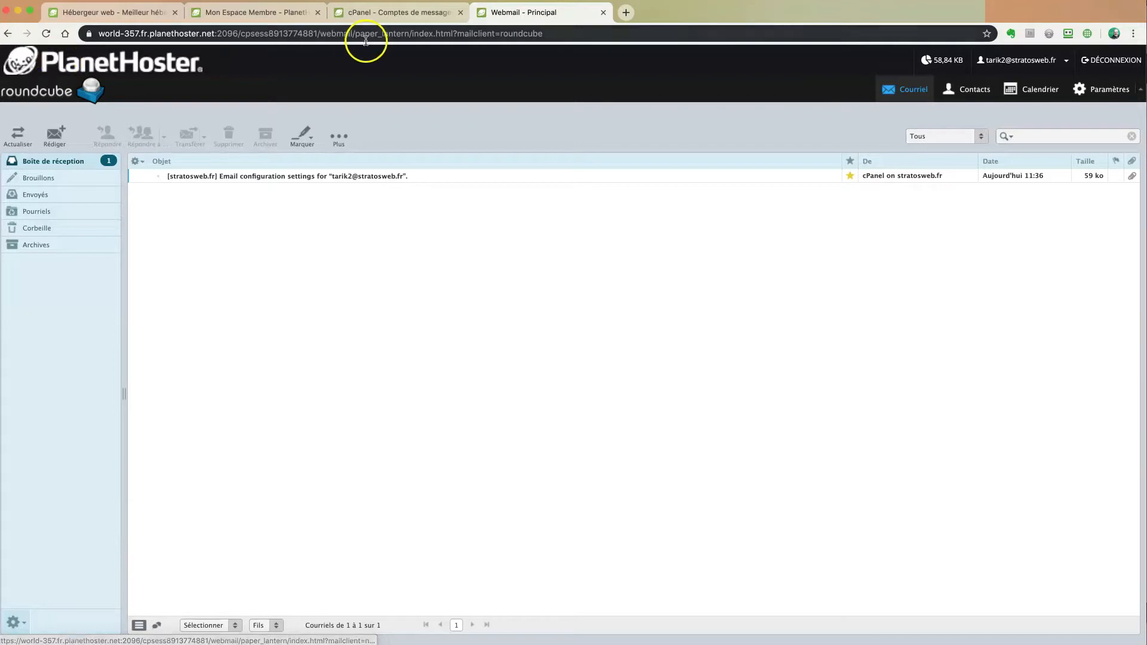
{"action": "left_click", "coordinate": [408, 13]}
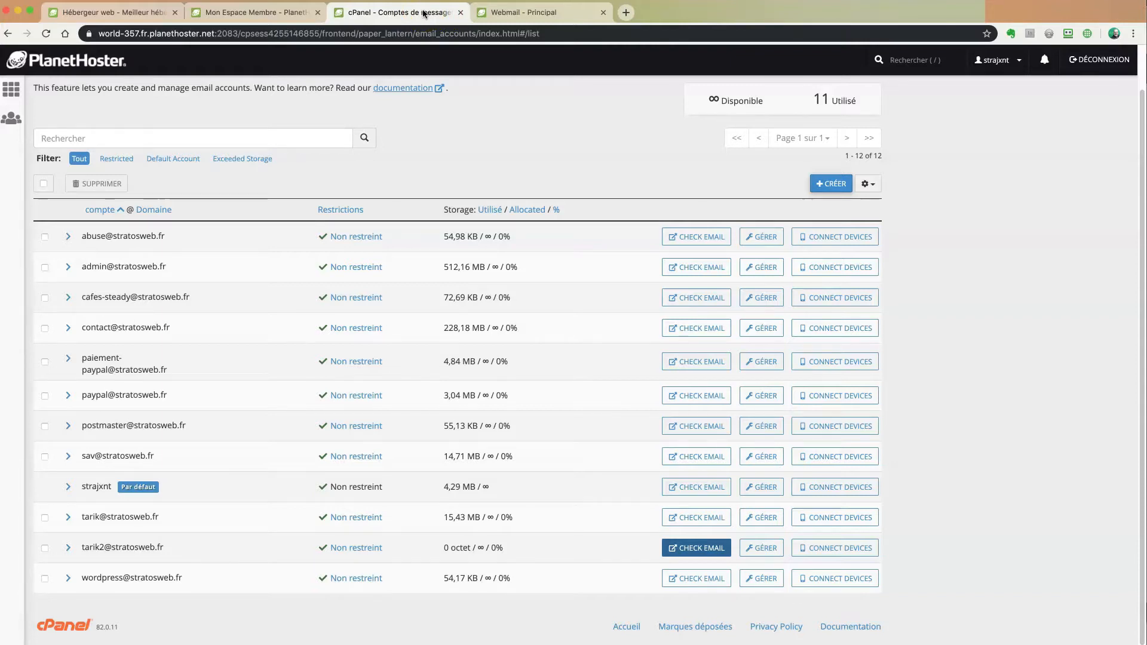
Return to the cPanel home and open Redirecteurs under E-MAIL
{"action": "left_click", "coordinate": [12, 94]}
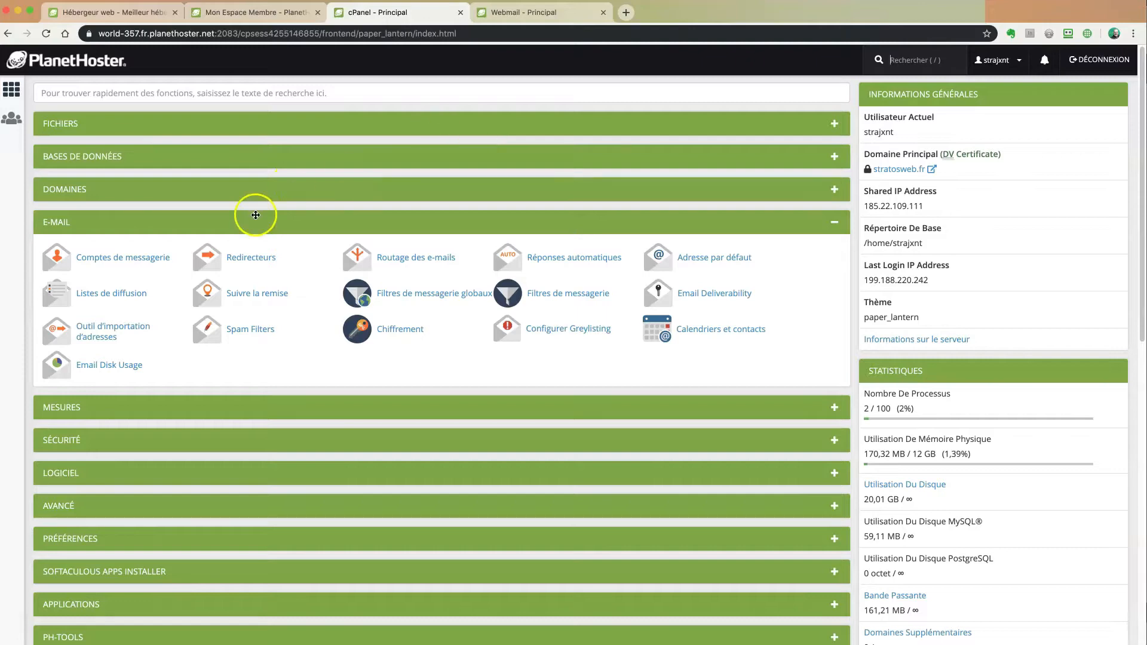
{"action": "left_click", "coordinate": [253, 258]}
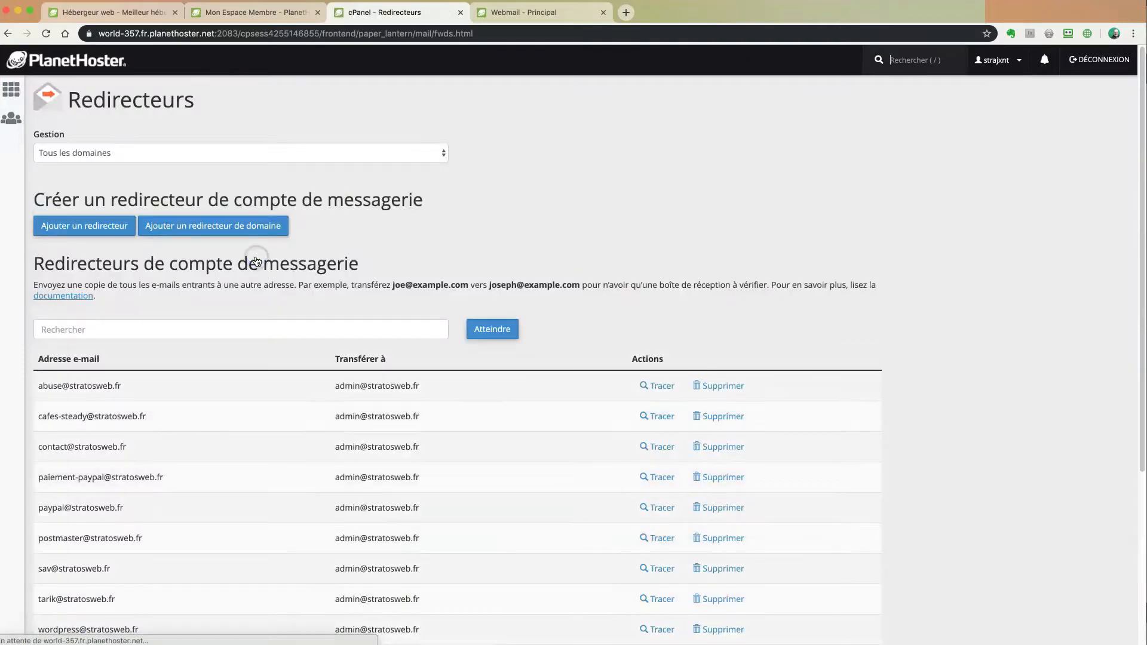
{"action": "scroll", "coordinate": [435, 259], "scroll_direction": "down", "scroll_amount": 2}
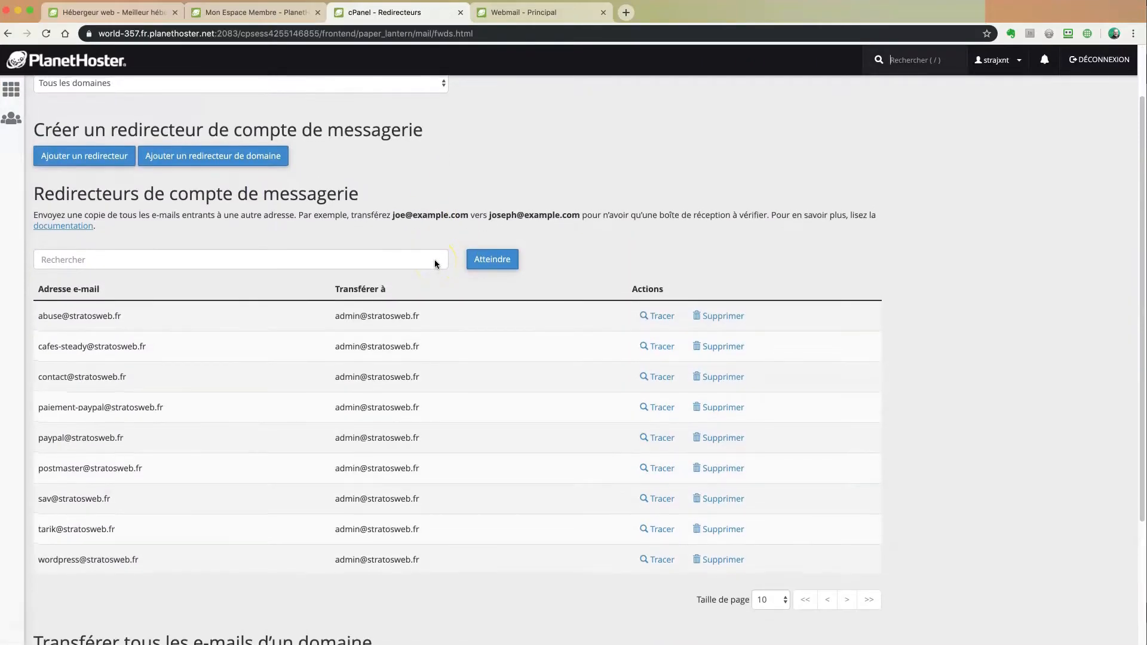
{"action": "scroll", "coordinate": [435, 259], "scroll_direction": "up", "scroll_amount": 2}
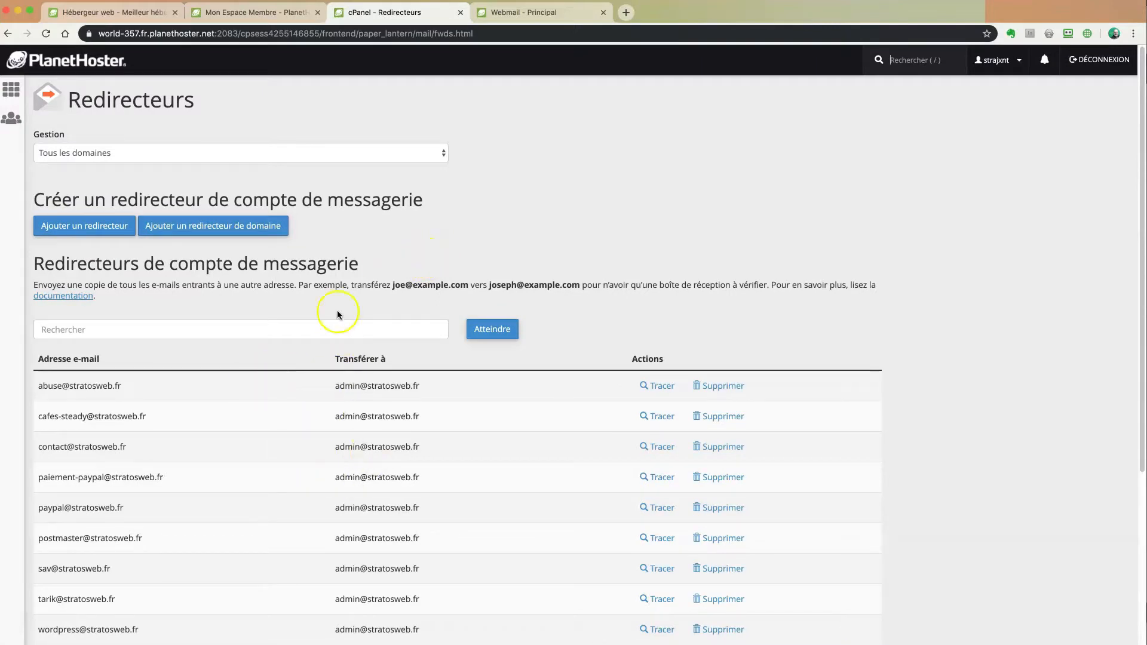
Add a forwarder for the new account on stratosweb.fr to the external Gmail address
{"action": "left_click", "coordinate": [107, 227]}
{"action": "left_click", "coordinate": [172, 210]}
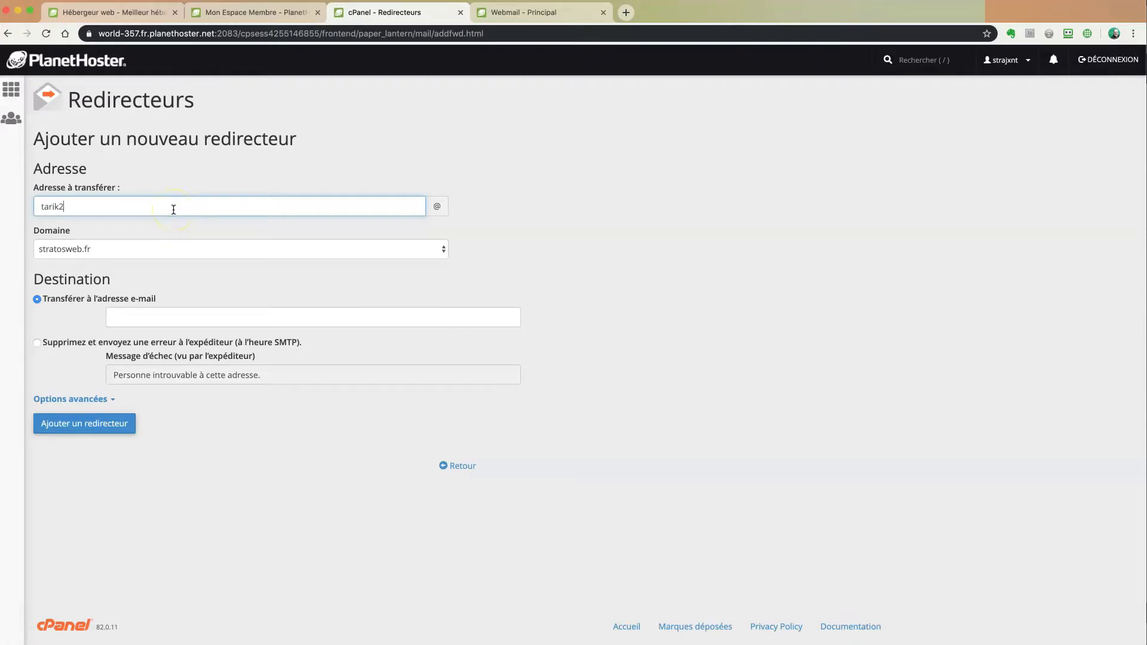
{"action": "left_click", "coordinate": [440, 249]}
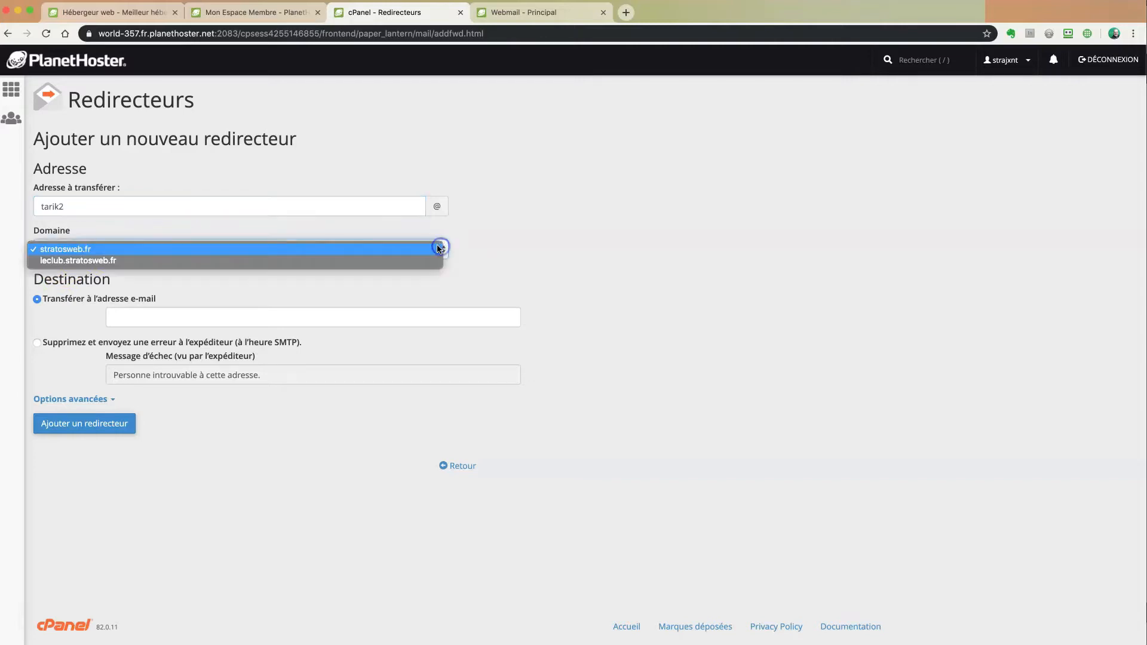
{"action": "left_click", "coordinate": [519, 253]}
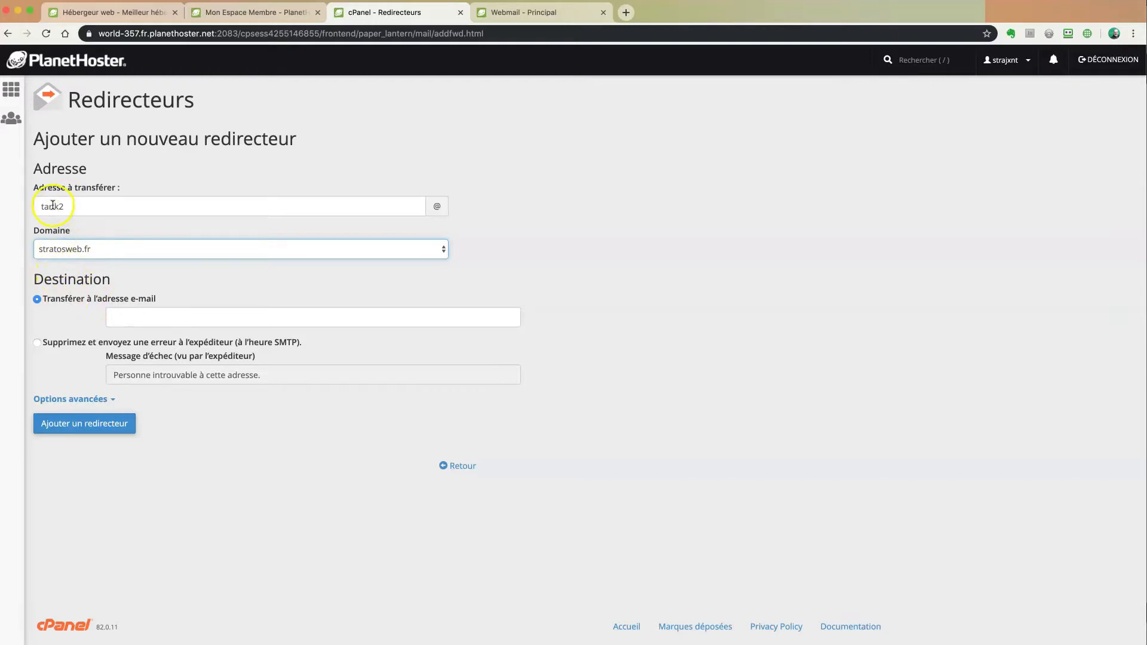
{"action": "left_click", "coordinate": [134, 315]}
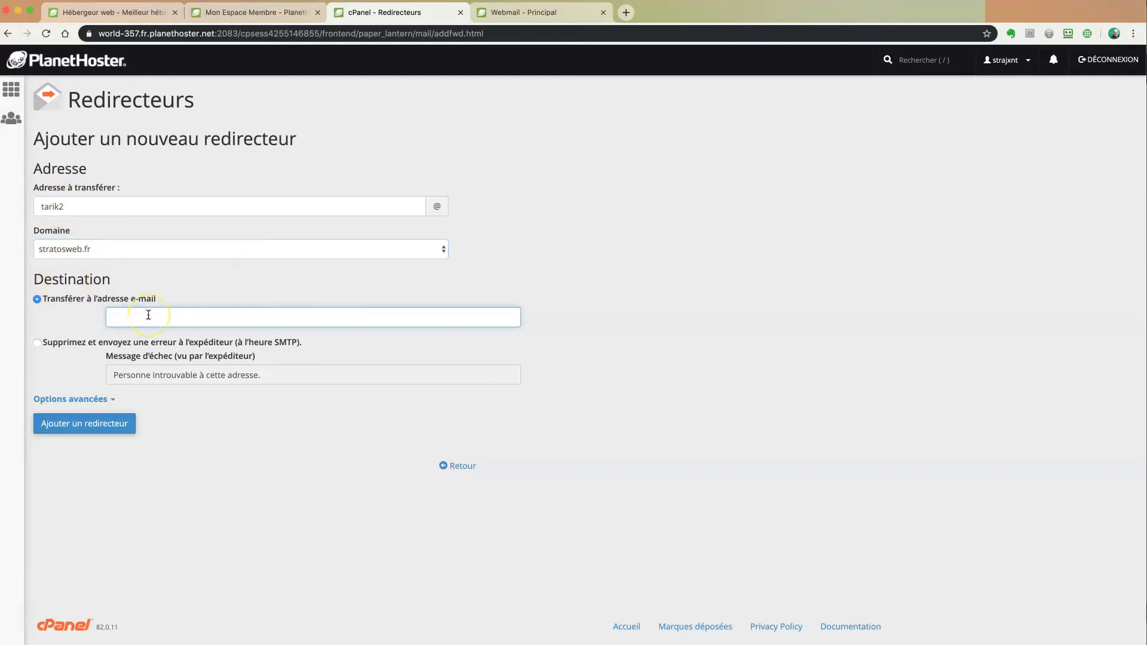
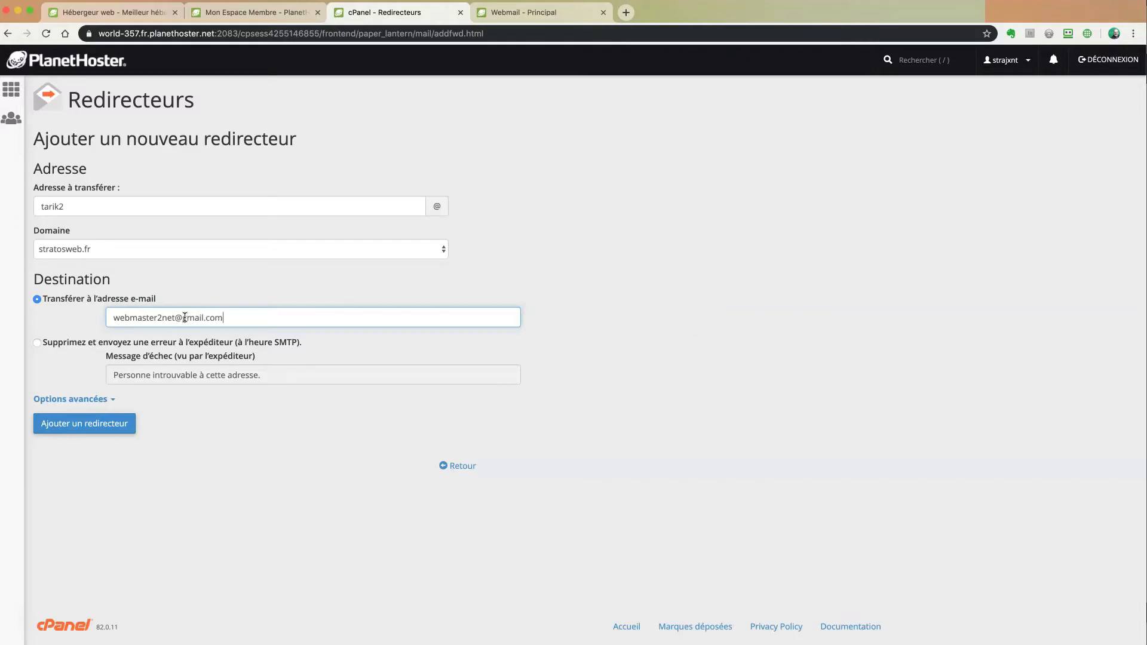
{"action": "left_click", "coordinate": [84, 423]}
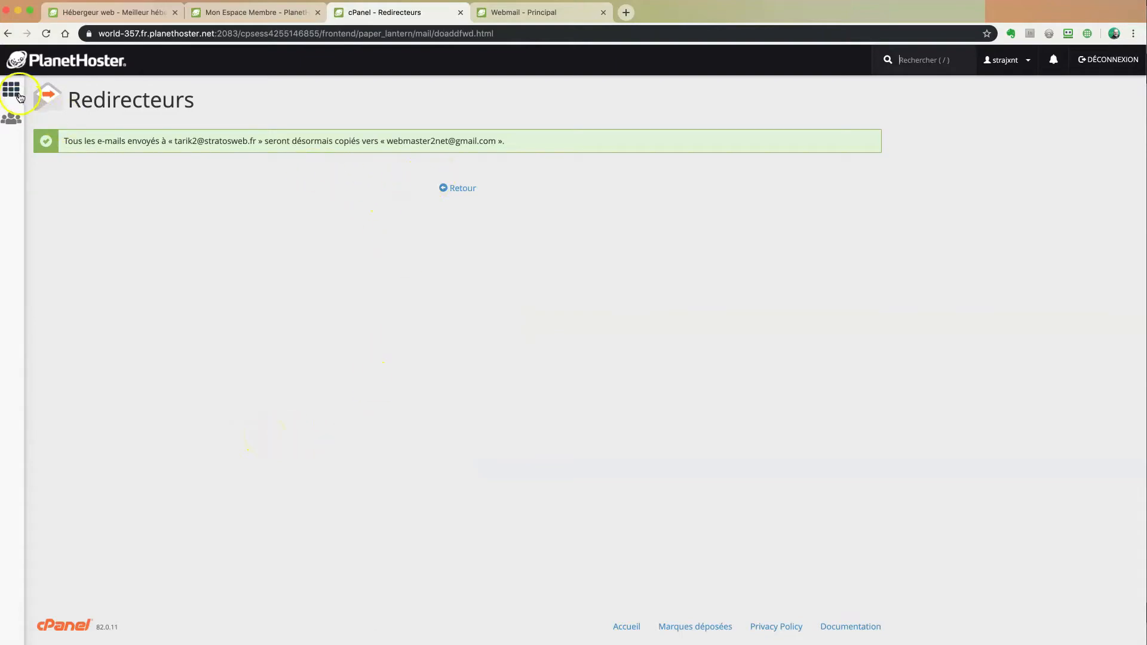
Return to the Redirecteurs list and highlight the new forwarder's address and its Gmail destination
{"action": "left_click", "coordinate": [457, 189]}
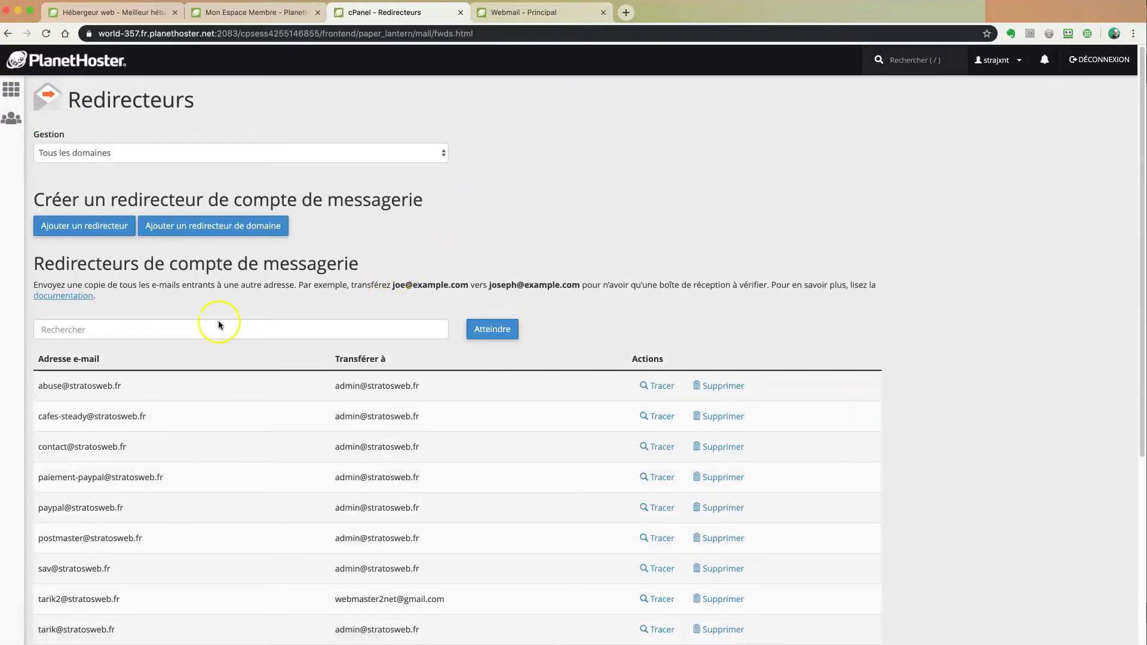
{"action": "scroll", "coordinate": [245, 403], "scroll_direction": "down", "scroll_amount": 5}
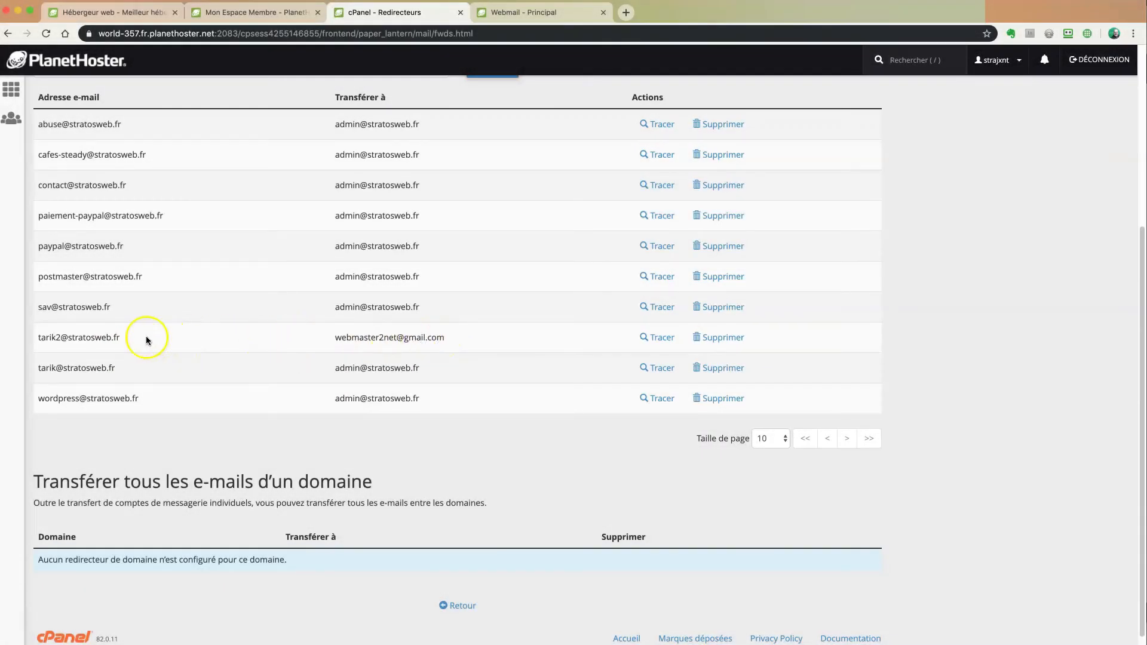
{"action": "left_click_drag", "start_coordinate": [121, 337], "coordinate": [35, 339]}
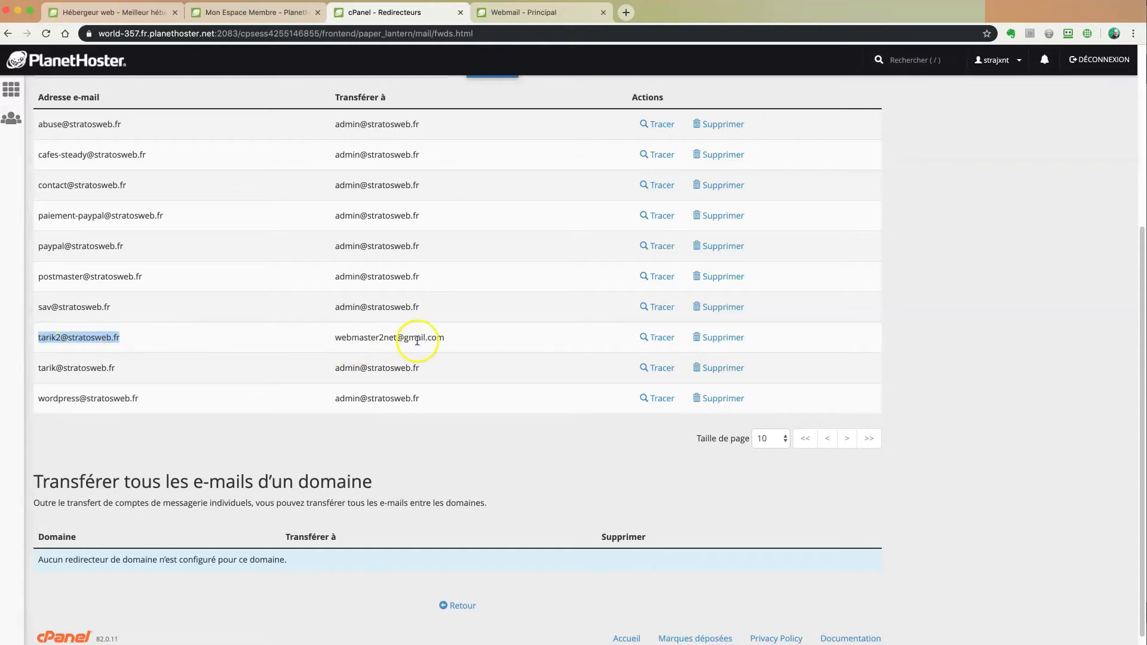
{"action": "left_click_drag", "start_coordinate": [446, 337], "coordinate": [336, 337]}
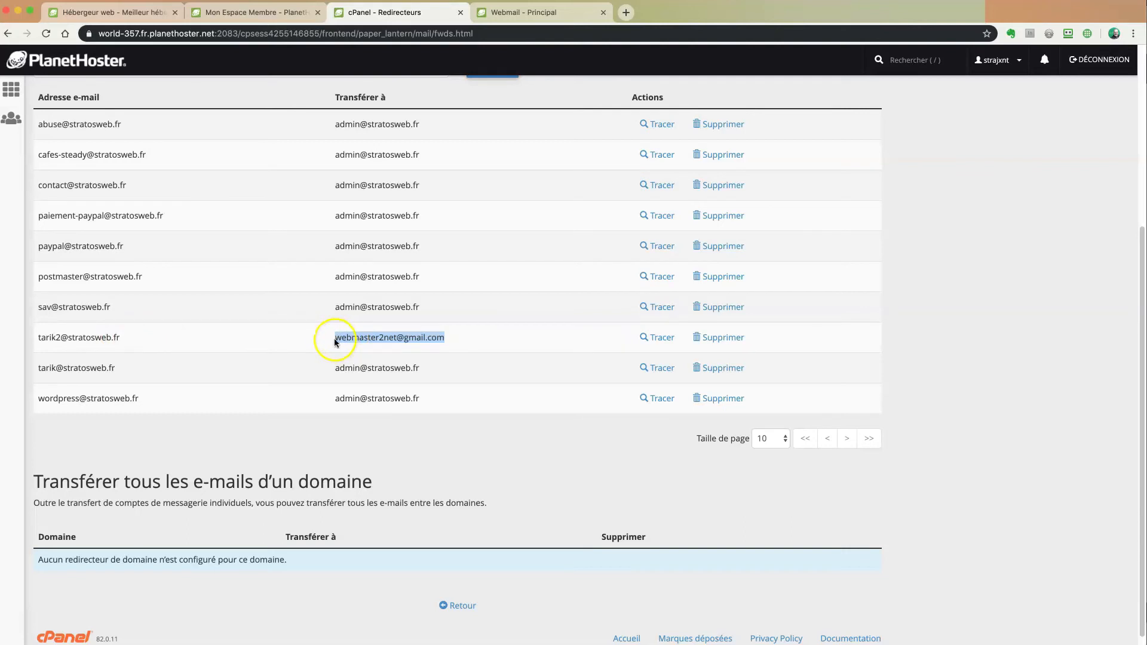
{"action": "left_click", "coordinate": [120, 338]}
{"action": "left_click_drag", "start_coordinate": [120, 338], "coordinate": [35, 336]}
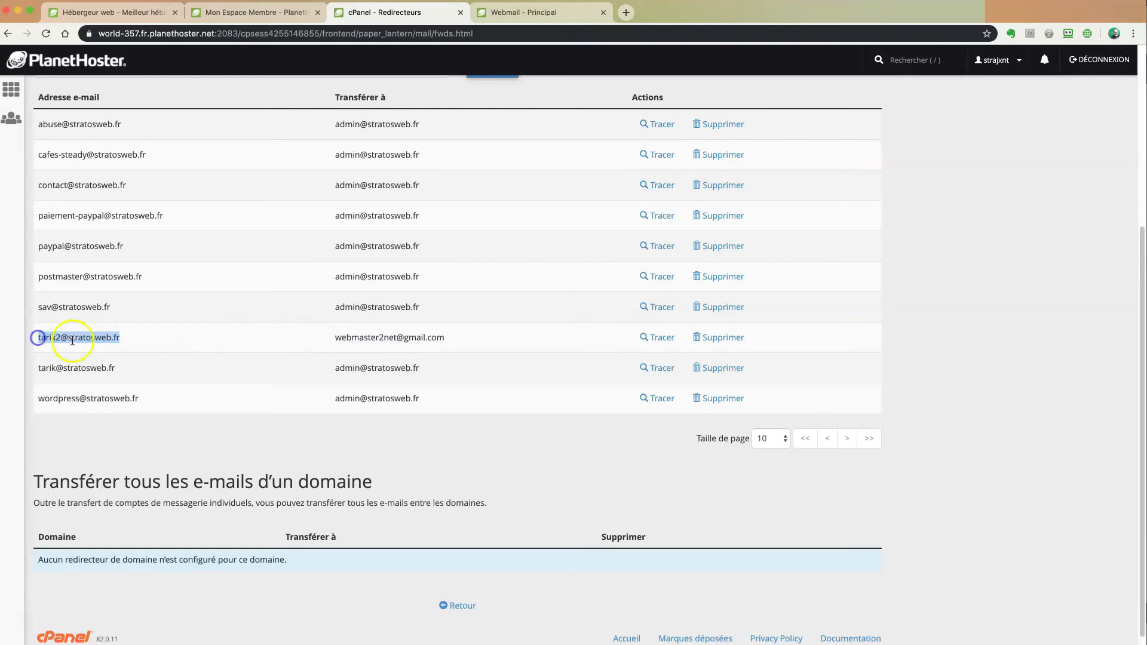